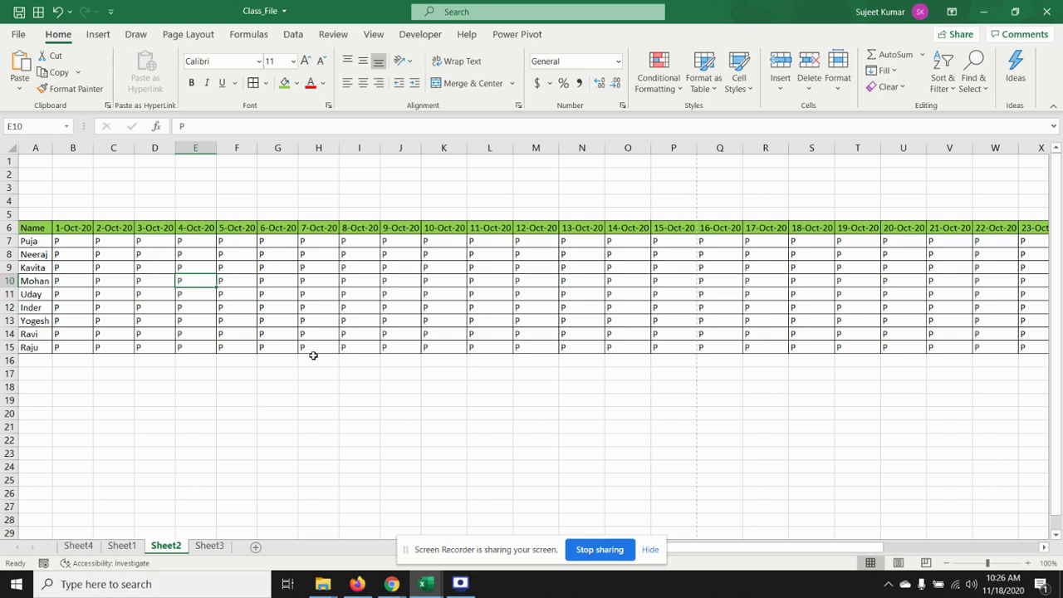
# - Check how far the attendance table extends, then select the whole table from the Name header
pyautogui.click(343, 322)
pyautogui.hotkey('ctrl', 'Right')
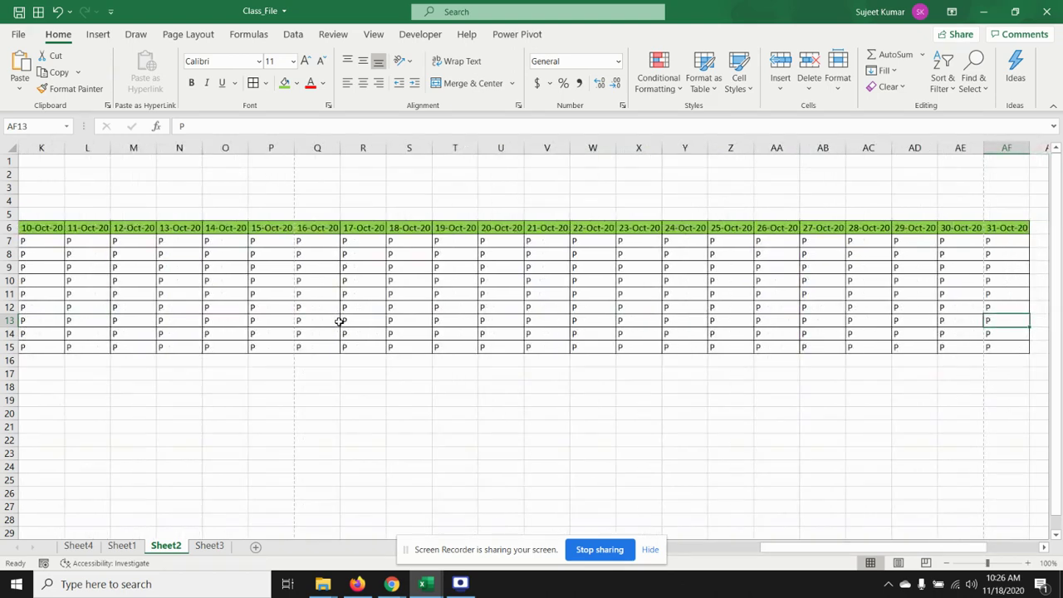
pyautogui.hotkey('ctrl', 'Left')
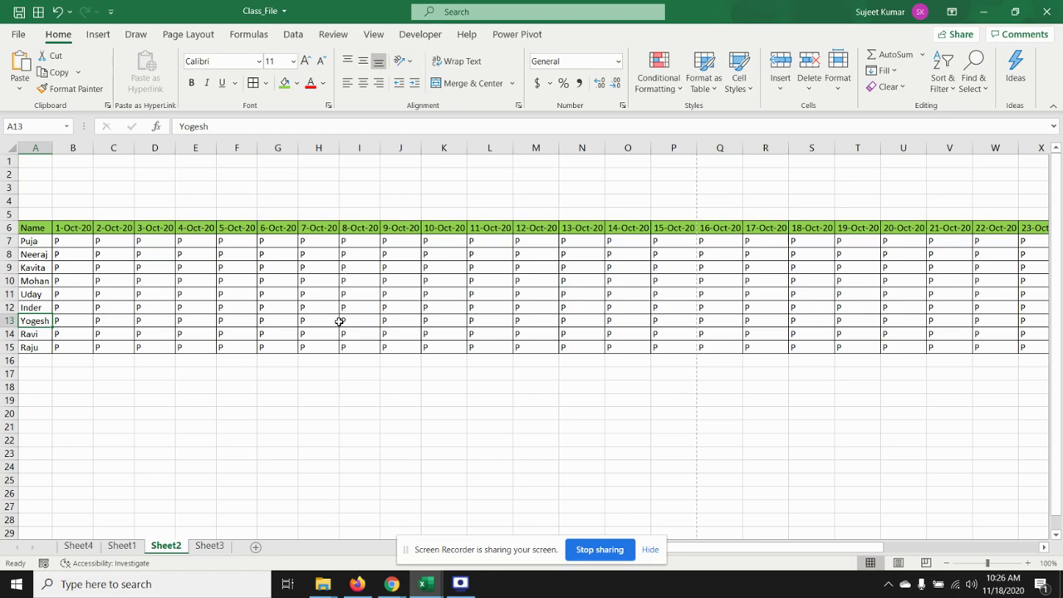
pyautogui.press('Up')
pyautogui.press('Up')
pyautogui.press('Up')
pyautogui.press('Up')
pyautogui.press('Up')
pyautogui.press('Up')
pyautogui.press('Up')
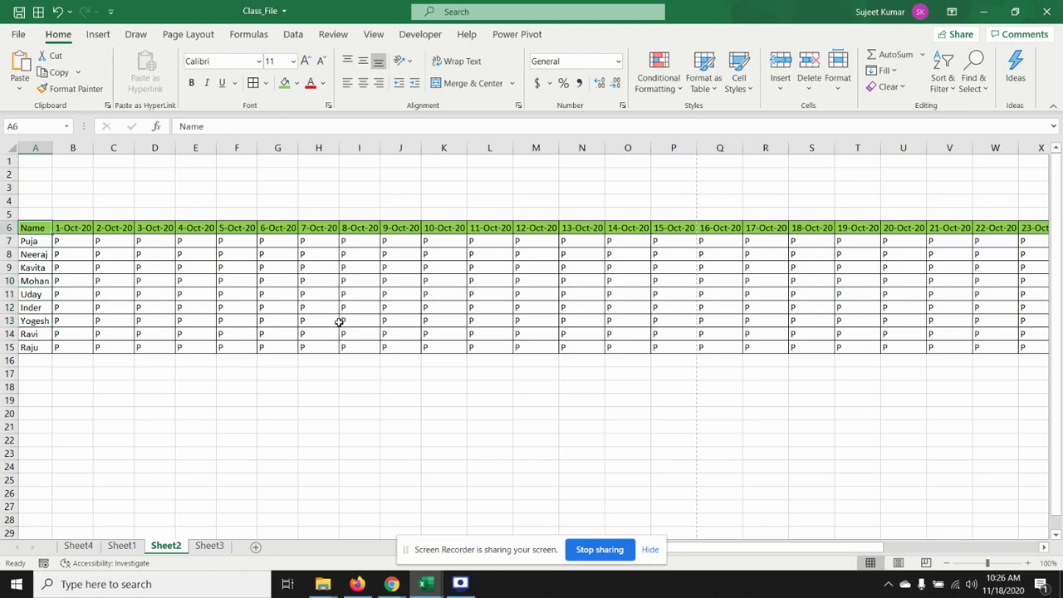
pyautogui.hotkey('ctrl', 'shift', 'Right')
pyautogui.hotkey('ctrl', 'shift', 'Down')
pyautogui.hotkey('shift', 'BackSpace')
# - Apply Narrow margins to the page and review them in Custom Margins
pyautogui.click(180, 35)
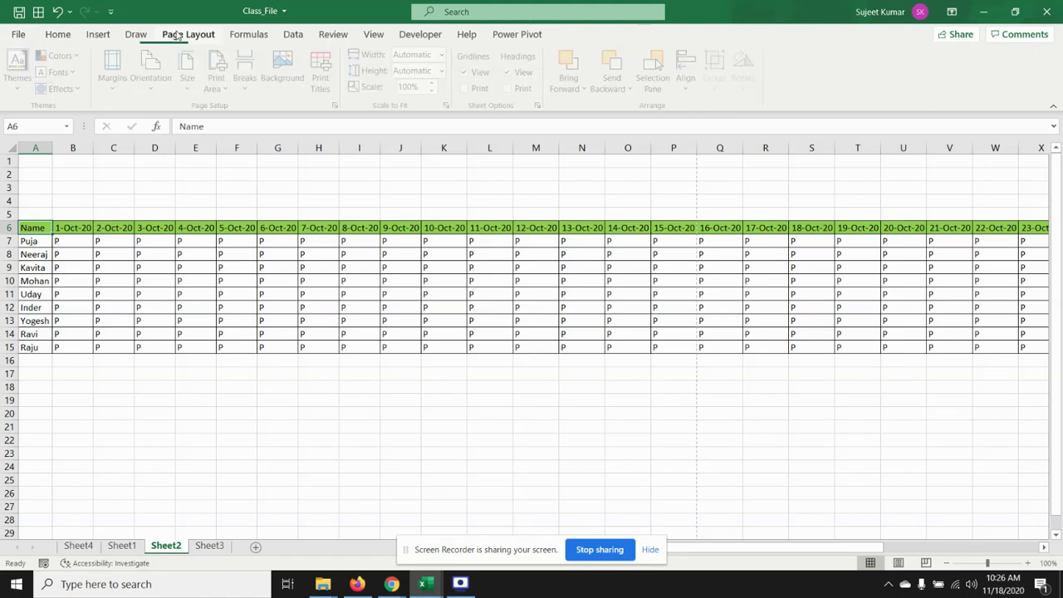
pyautogui.click(151, 71)
pyautogui.click(116, 71)
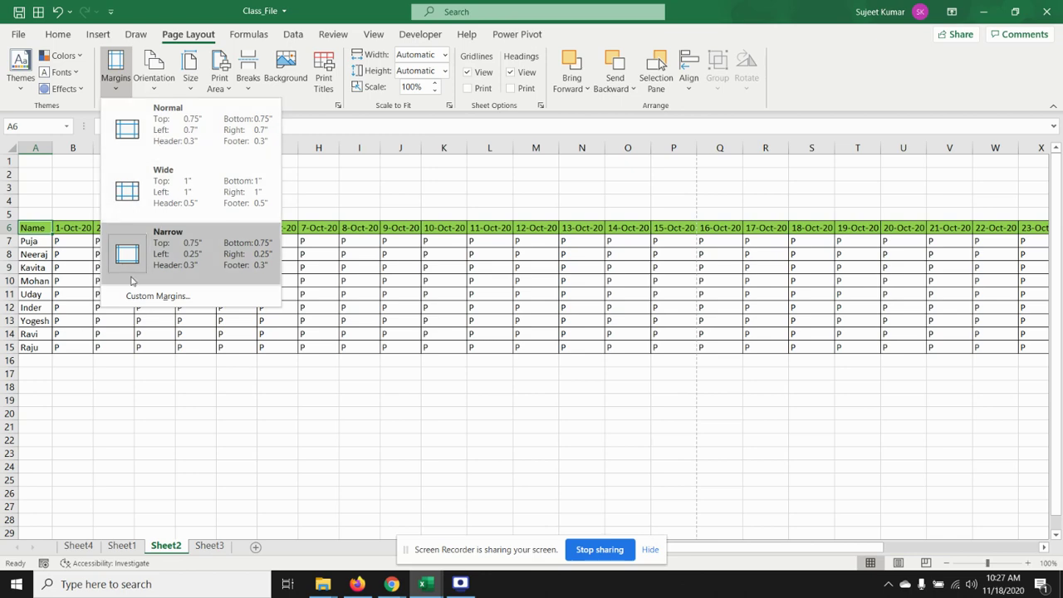
pyautogui.click(139, 295)
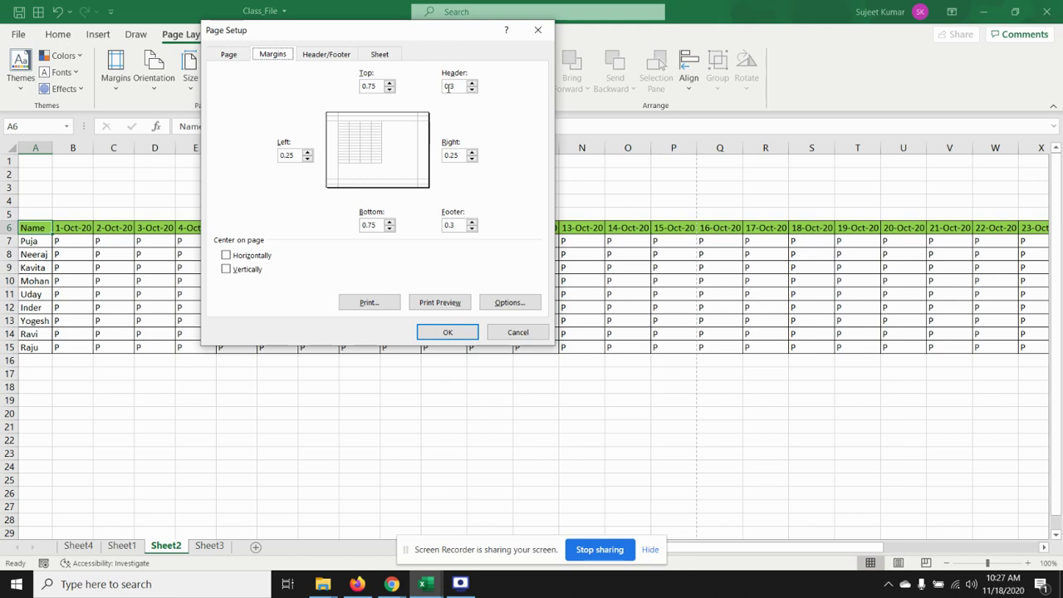
pyautogui.press('Escape')
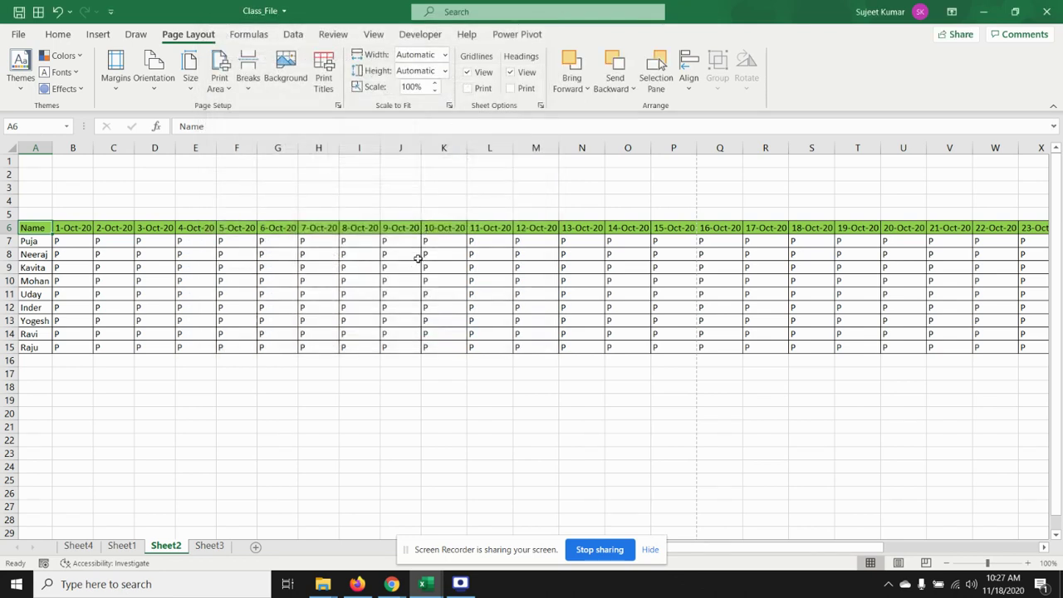
# - Switch the page orientation to Landscape, keeping the paper size at A4
pyautogui.click(416, 267)
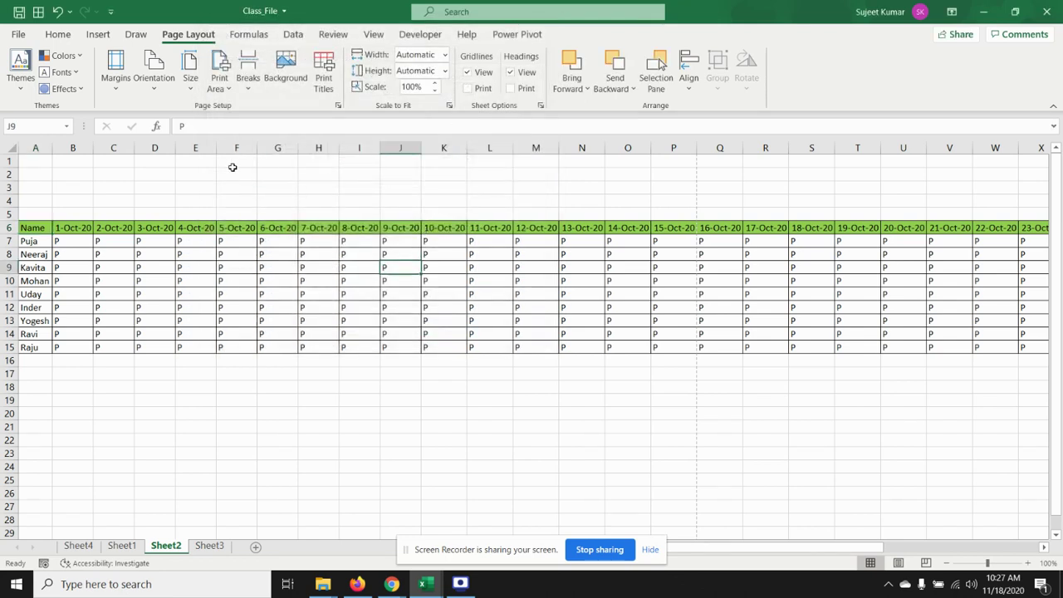
pyautogui.click(171, 94)
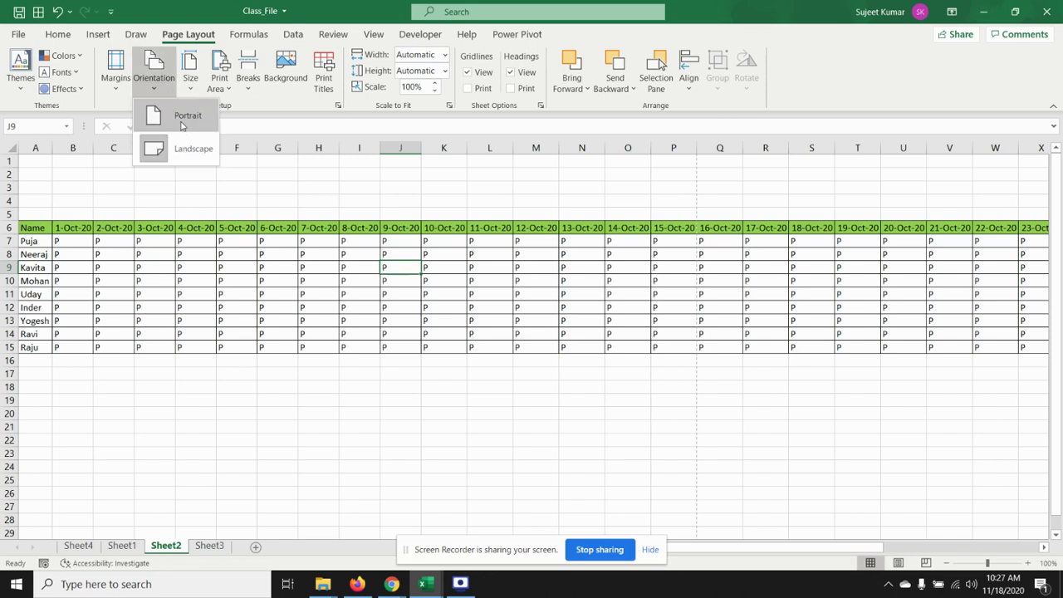
pyautogui.click(183, 118)
pyautogui.click(167, 97)
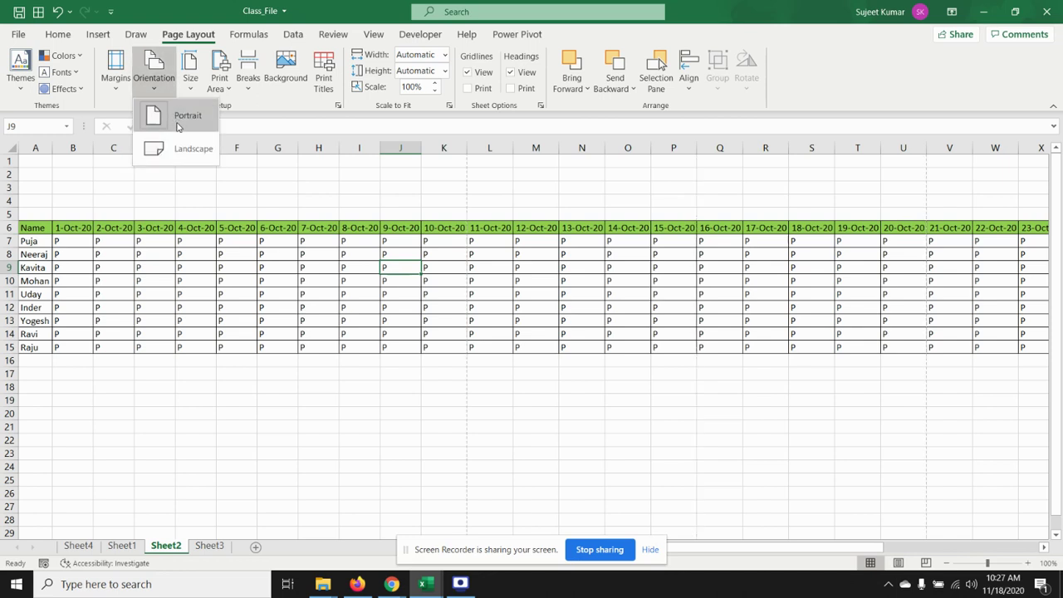
pyautogui.click(183, 147)
pyautogui.click(190, 79)
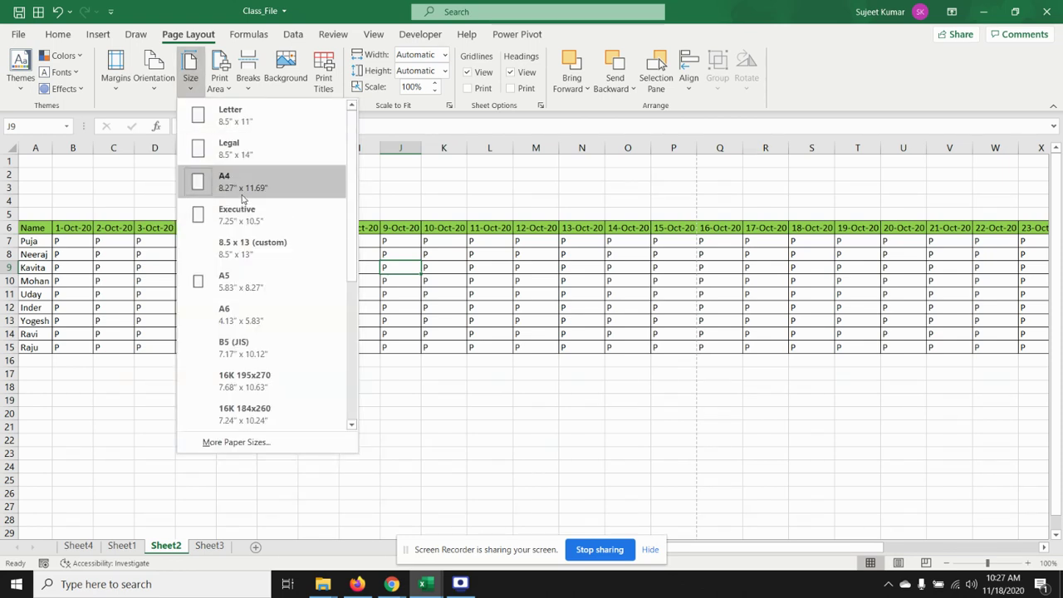
pyautogui.click(496, 318)
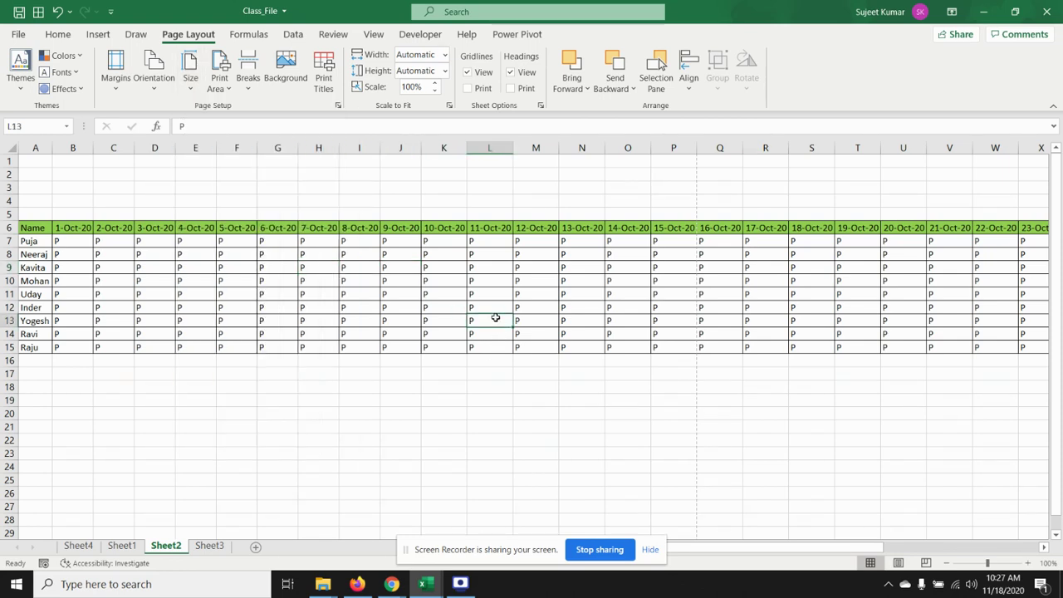
# - Preview the printout, then fit all columns onto 1 page wide
pyautogui.hotkey('ctrl', 'p')
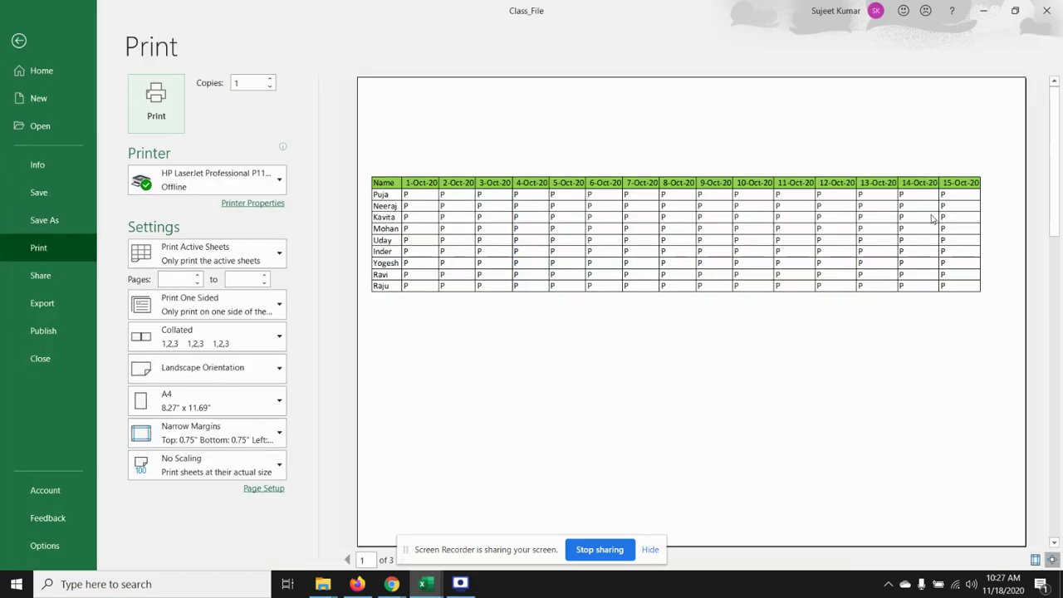
pyautogui.press('Escape')
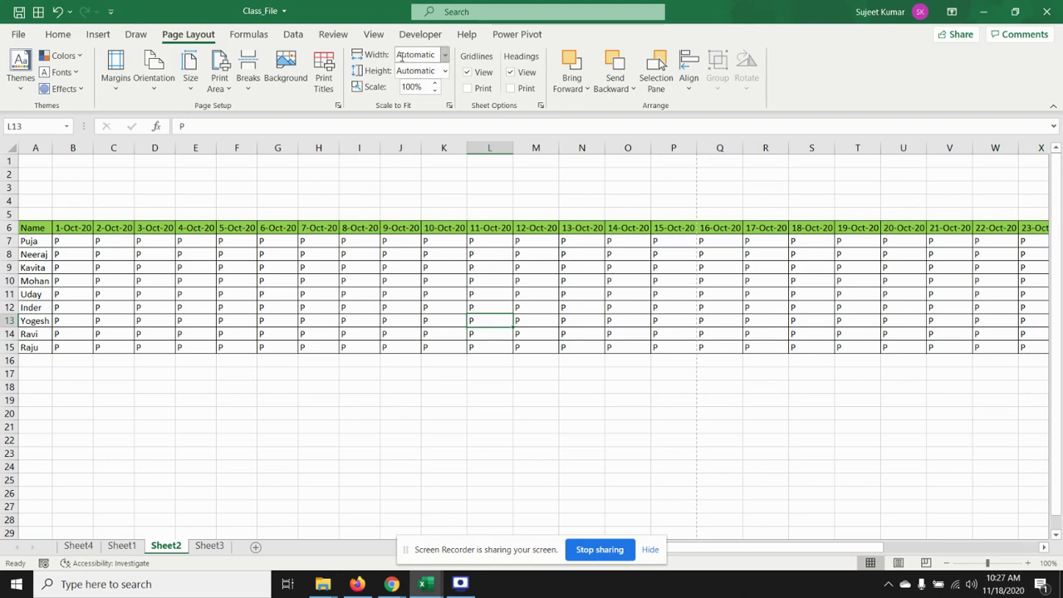
pyautogui.click(445, 56)
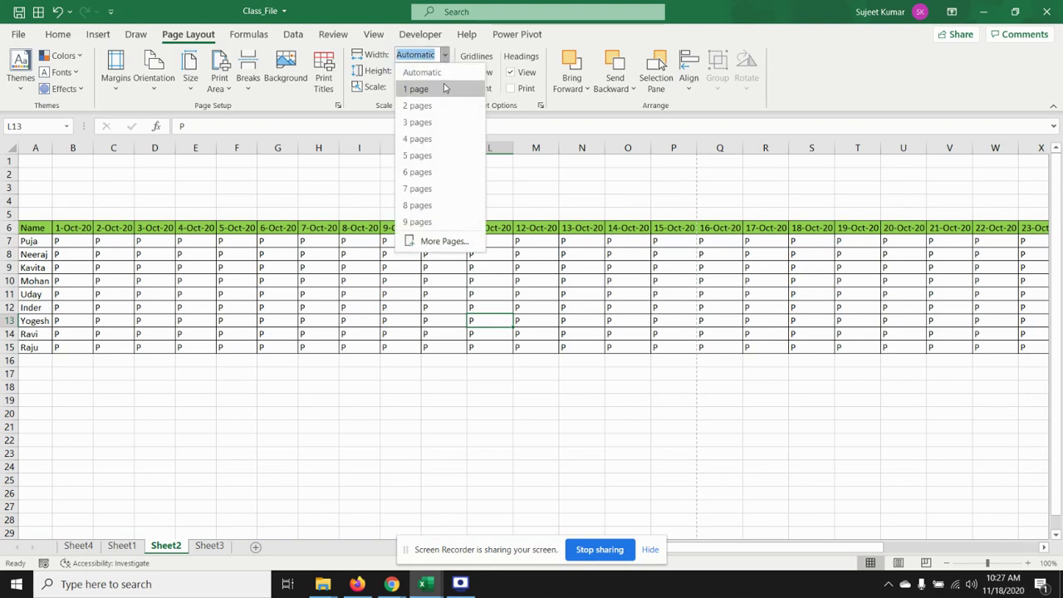
pyautogui.click(443, 90)
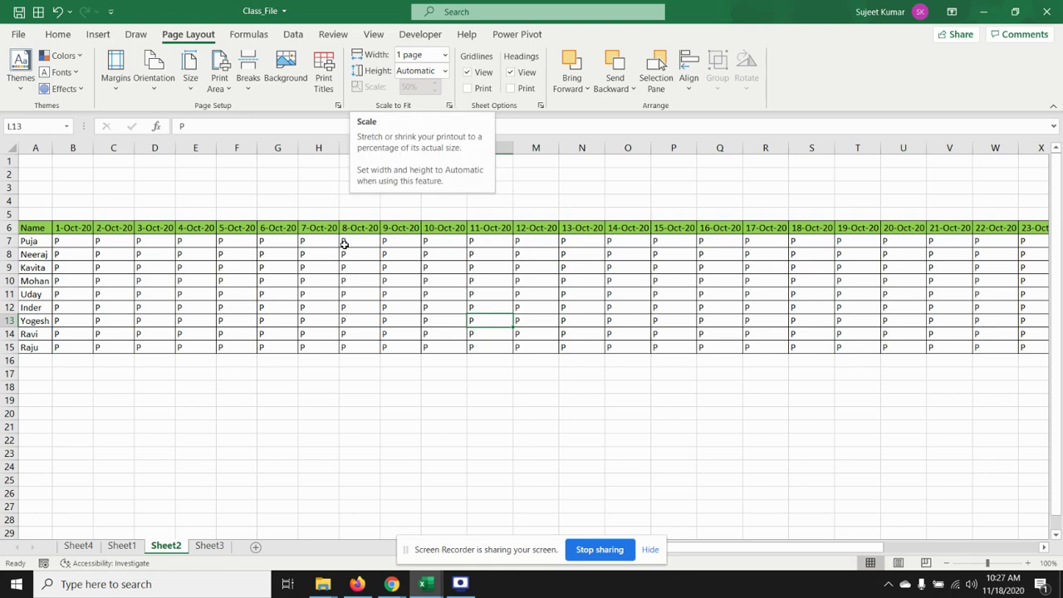
# - Check the one-page-wide fit in the print preview
pyautogui.hotkey('ctrl', 'p')
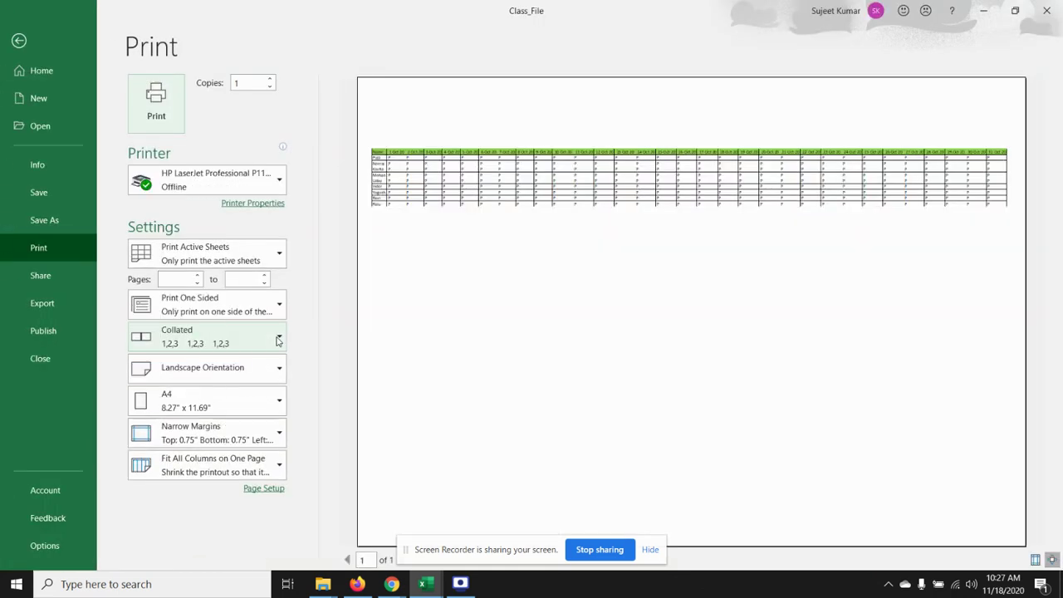
pyautogui.click(524, 201)
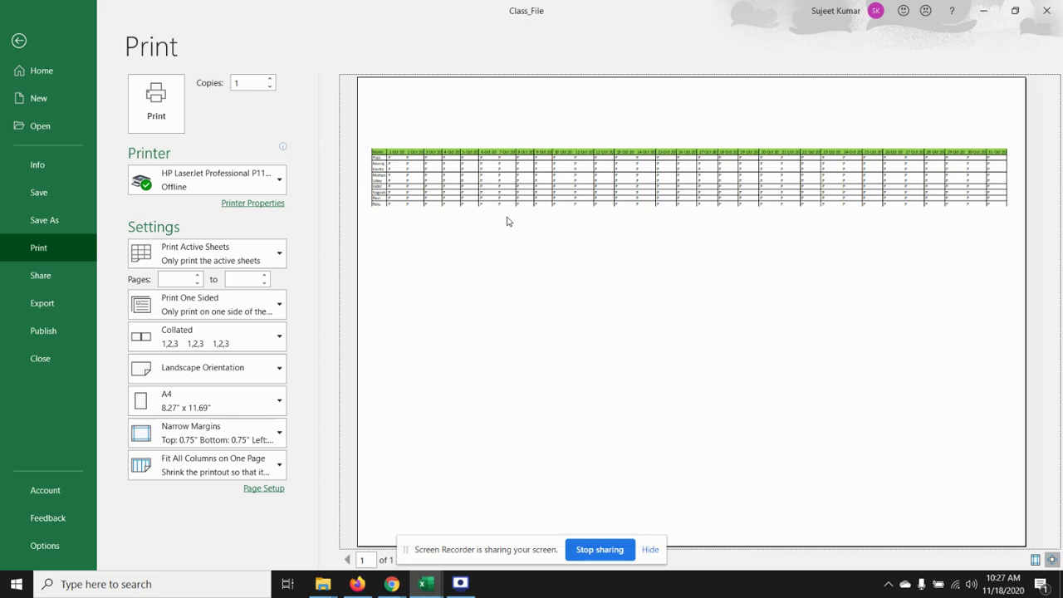
pyautogui.press('Escape')
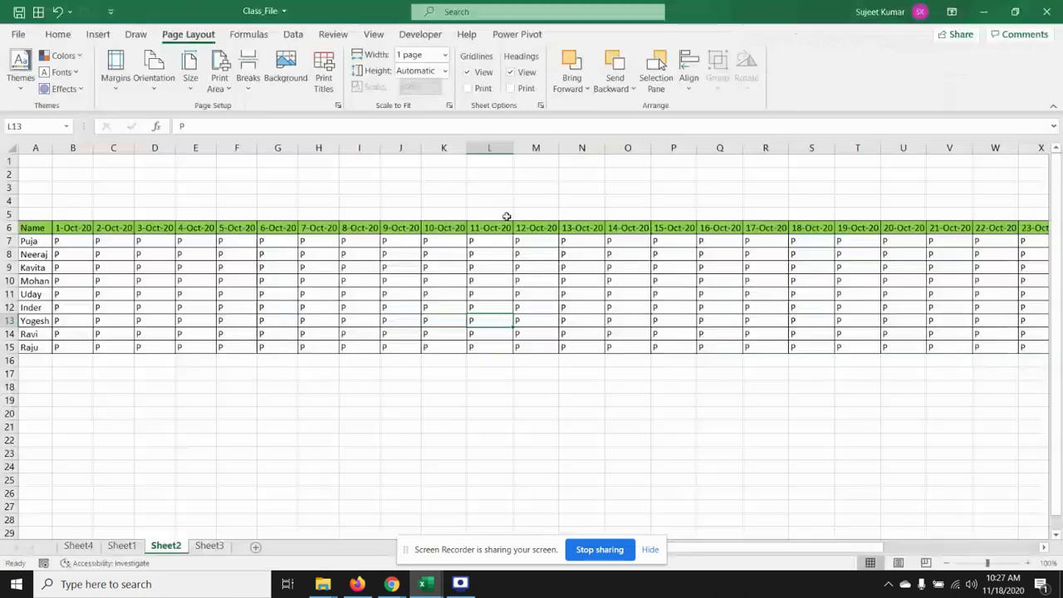
pyautogui.click(446, 56)
# - Set the page width back to Automatic and the print scale to 100%
pyautogui.click(439, 72)
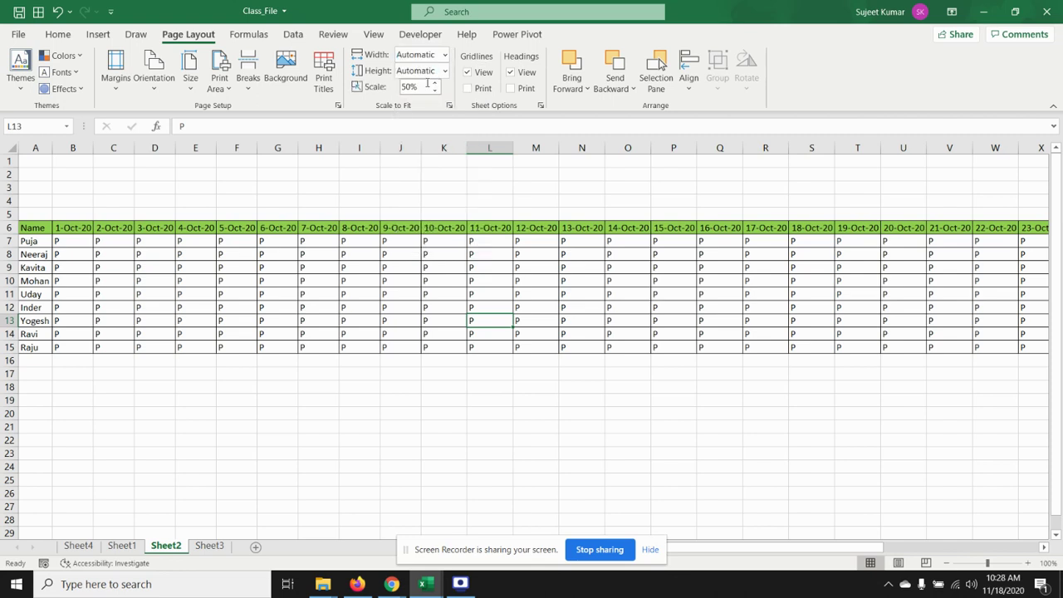
pyautogui.click(428, 84)
pyautogui.write('100')
pyautogui.press('Return')
pyautogui.write('\\')
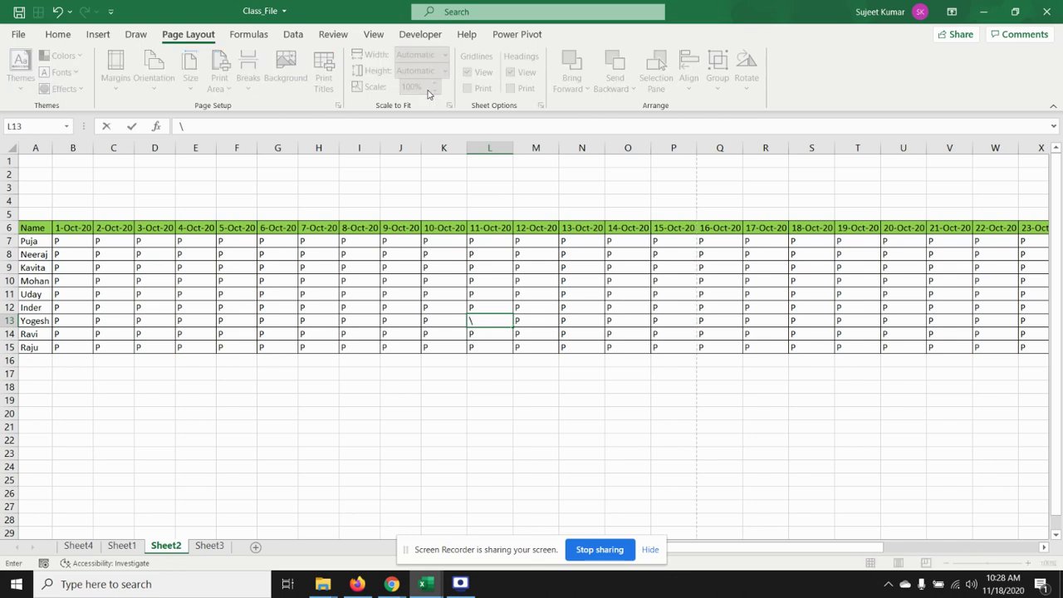
pyautogui.click(492, 333)
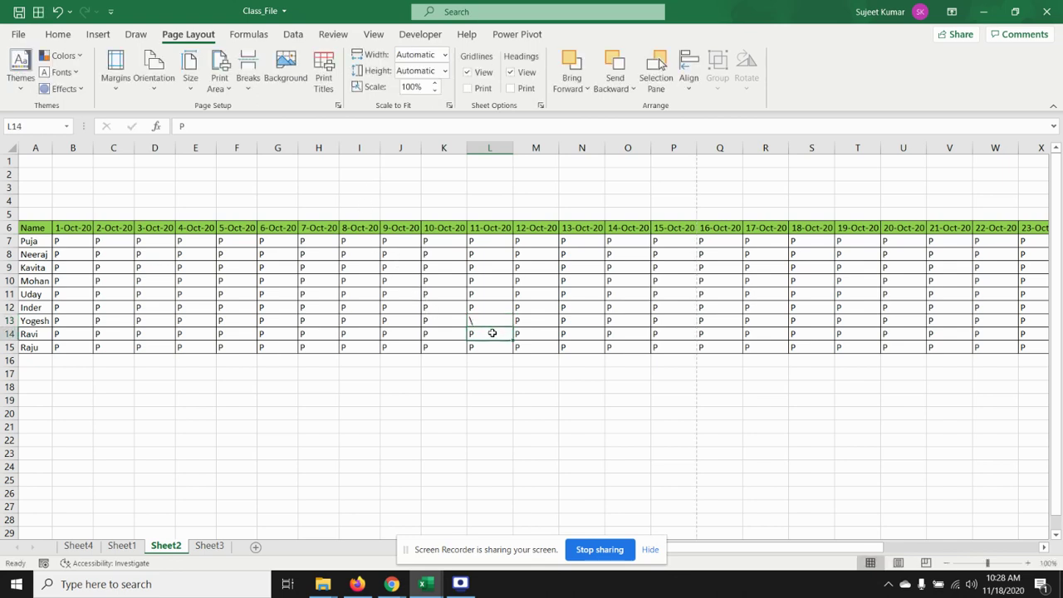
# - Select the row 6 header cells from Name through 31-Oct-20
pyautogui.click(437, 227)
pyautogui.press('Down')
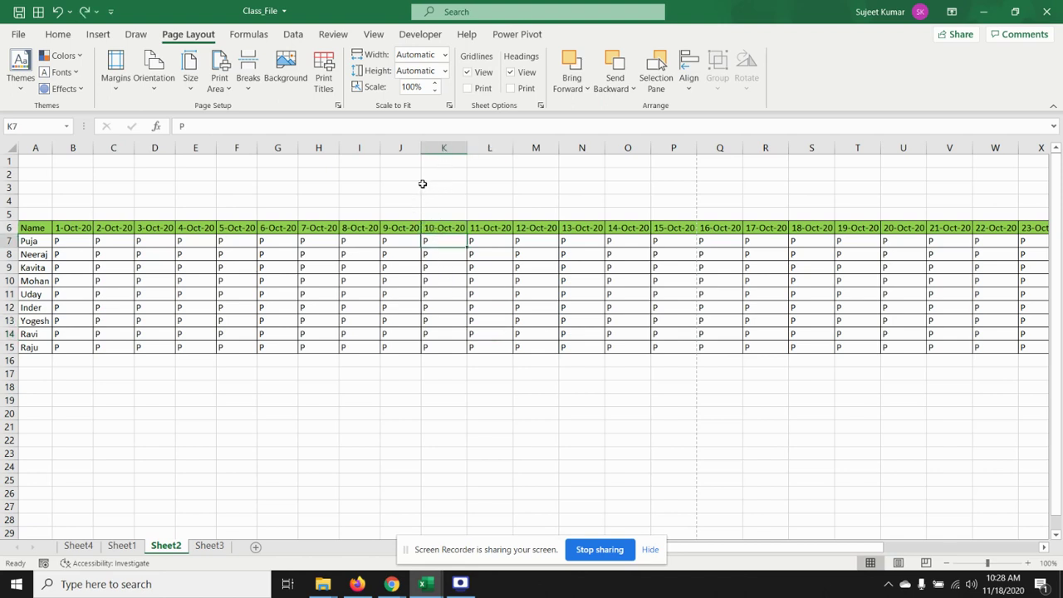
pyautogui.hotkey('ctrl', 'shift', 'Down')
pyautogui.click(408, 296)
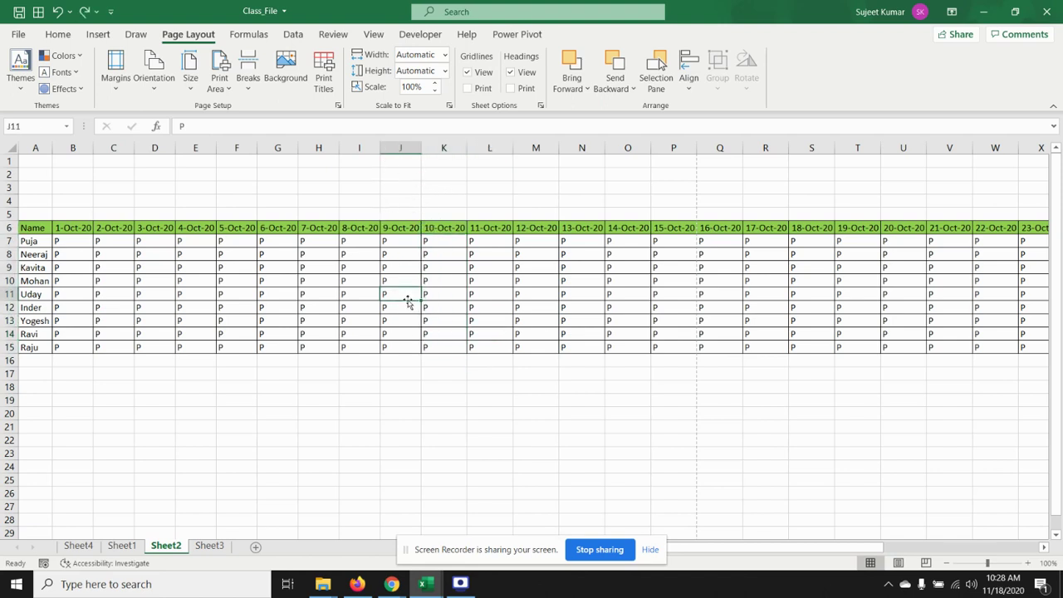
pyautogui.press('Home')
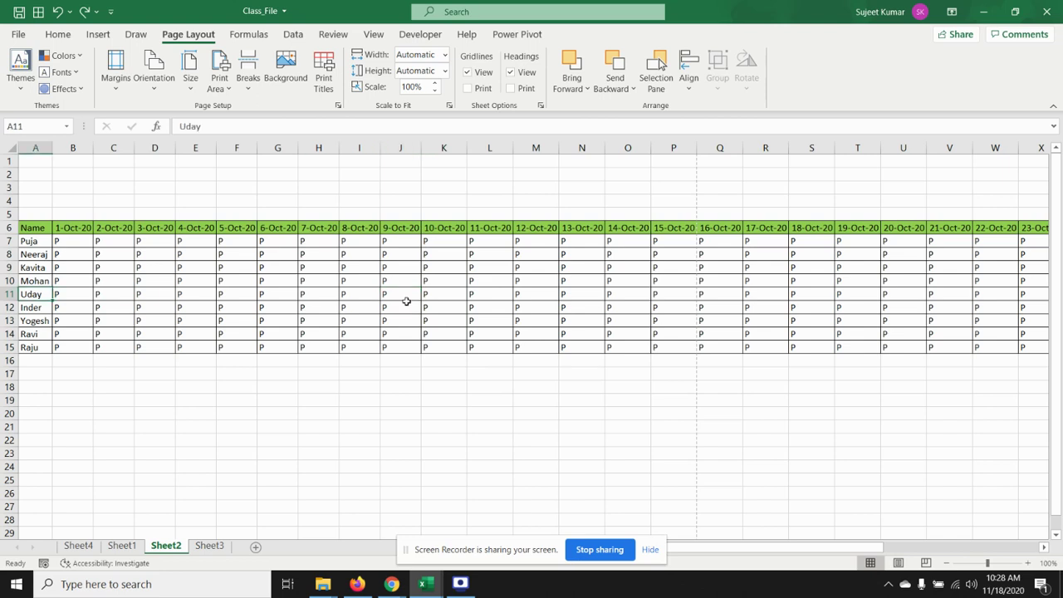
pyautogui.press('Right')
pyautogui.press('Right')
pyautogui.press('Right')
pyautogui.hotkey('ctrl', 'Up')
pyautogui.press('Left')
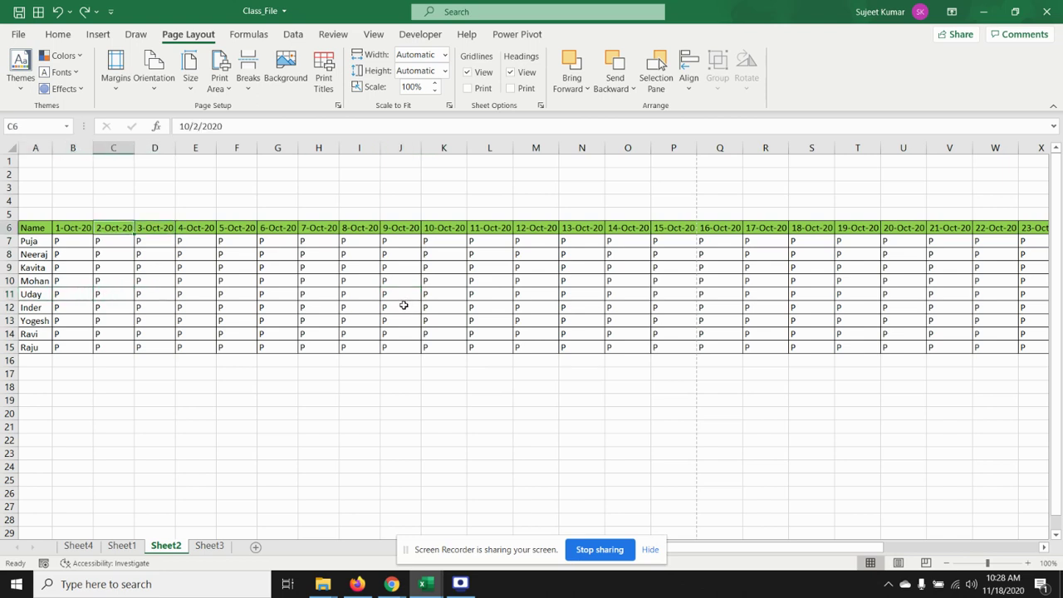
pyautogui.press('Left')
pyautogui.press('Left')
pyautogui.hotkey('ctrl', 'shift', 'Right')
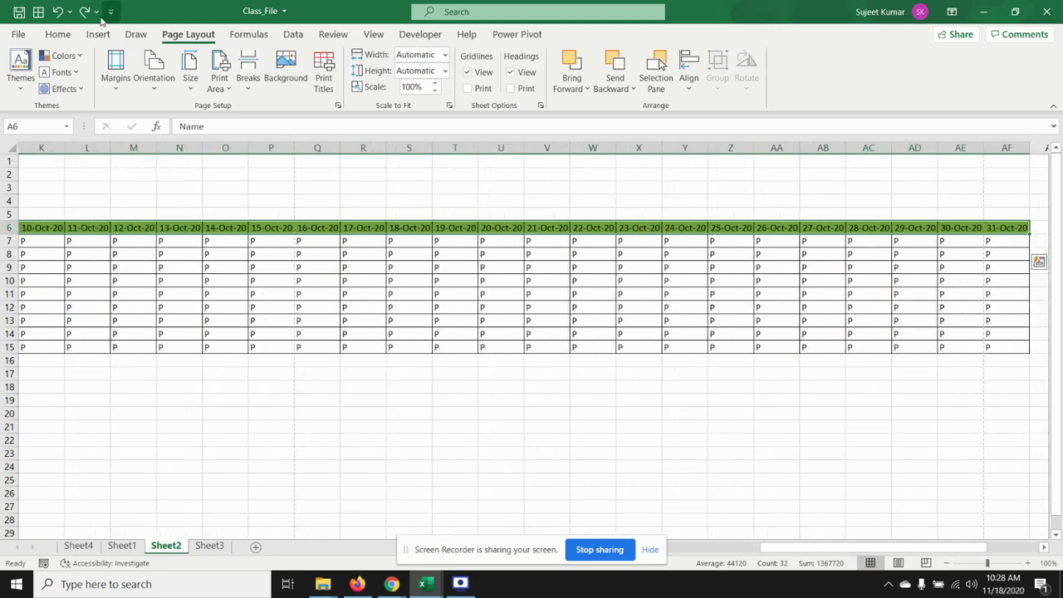
# - Apply Rotate Text Up to the Name and date headers, then select the entire worksheet
pyautogui.click(69, 34)
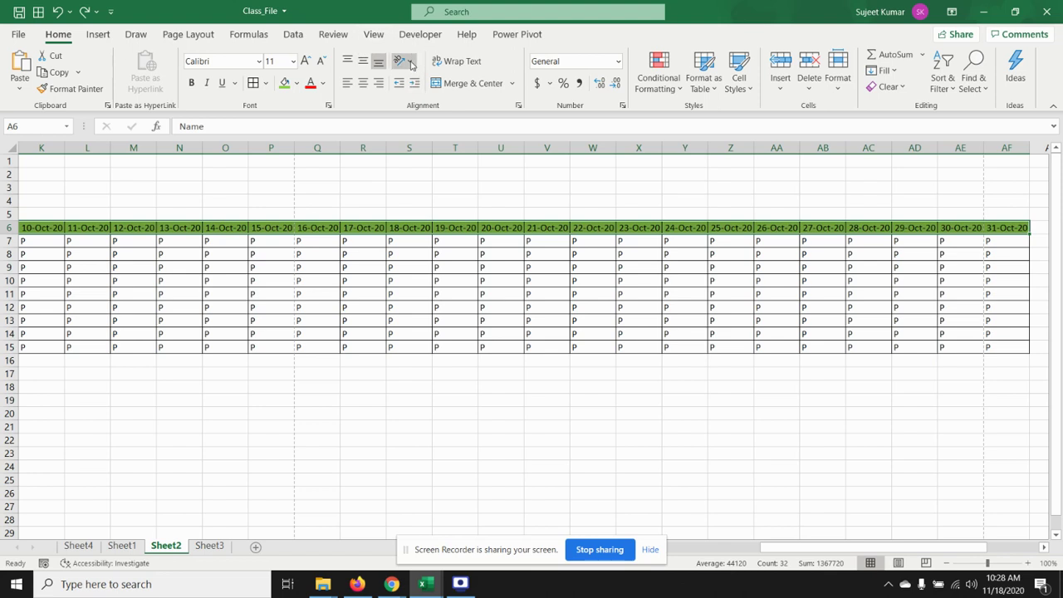
pyautogui.click(411, 65)
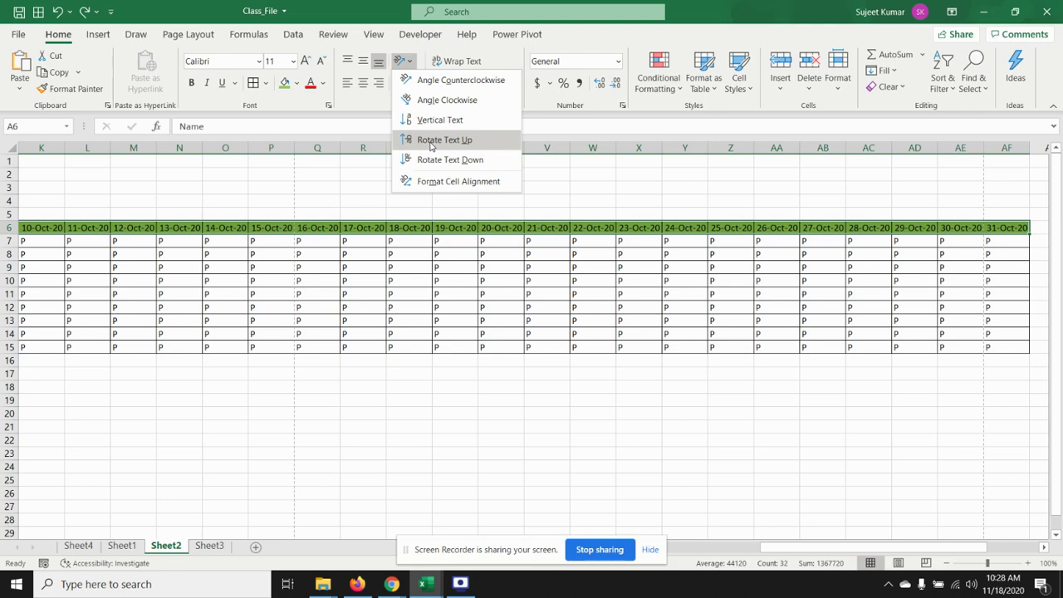
pyautogui.click(432, 140)
pyautogui.click(478, 314)
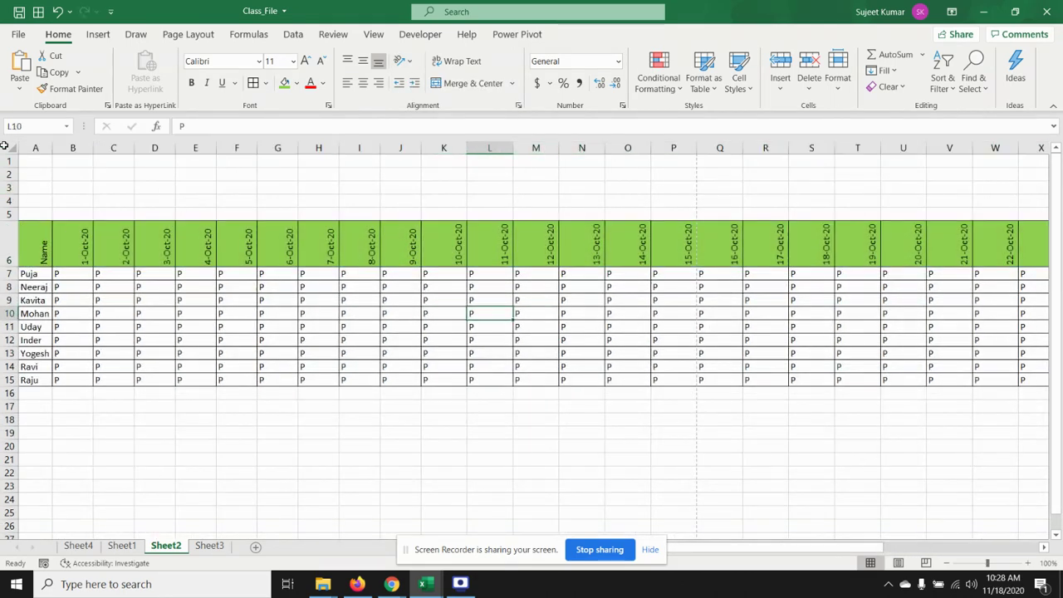
pyautogui.click(12, 147)
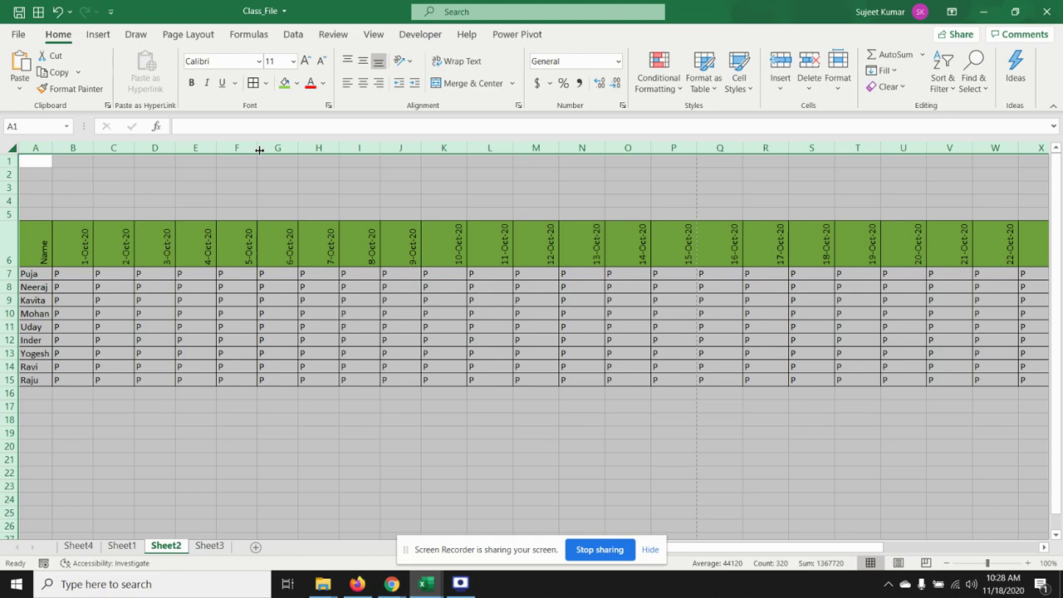
# - AutoFit every column width and preview the grid through 31-Oct-20 on one landscape page
pyautogui.doubleClick(259, 150)
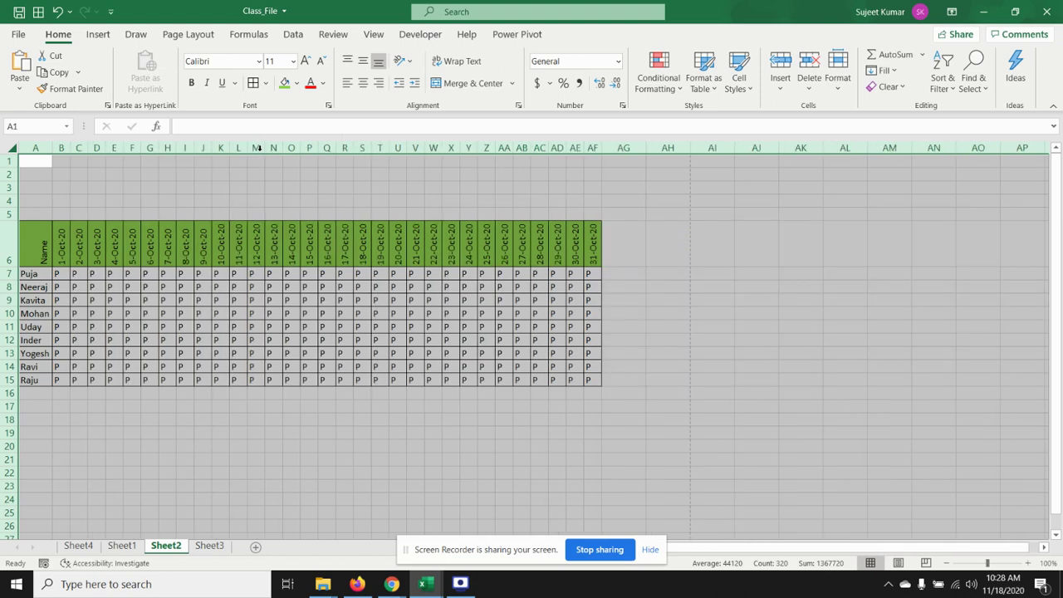
pyautogui.click(285, 273)
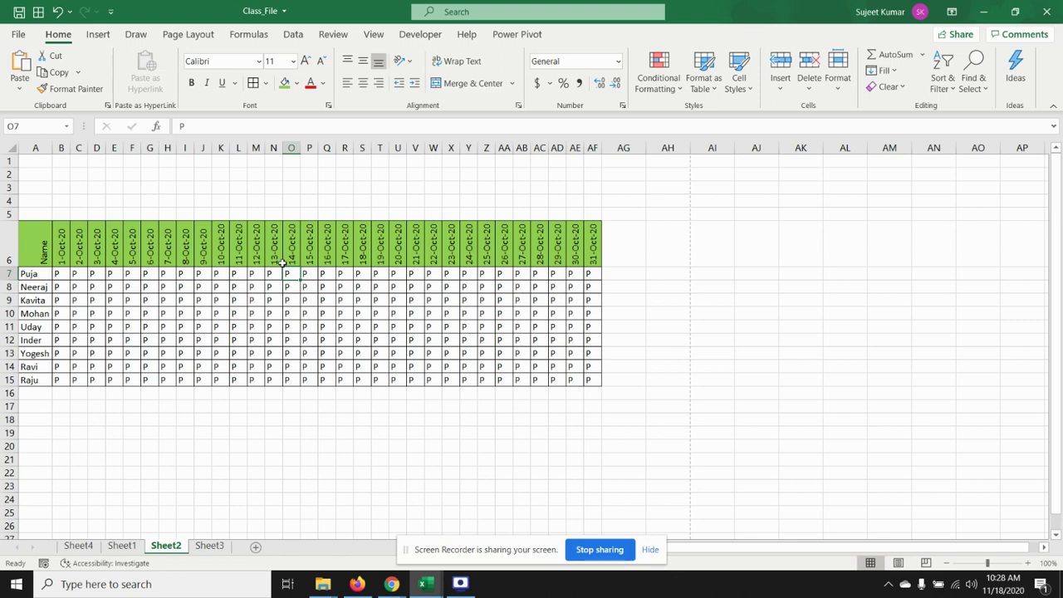
pyautogui.hotkey('ctrl', 'p')
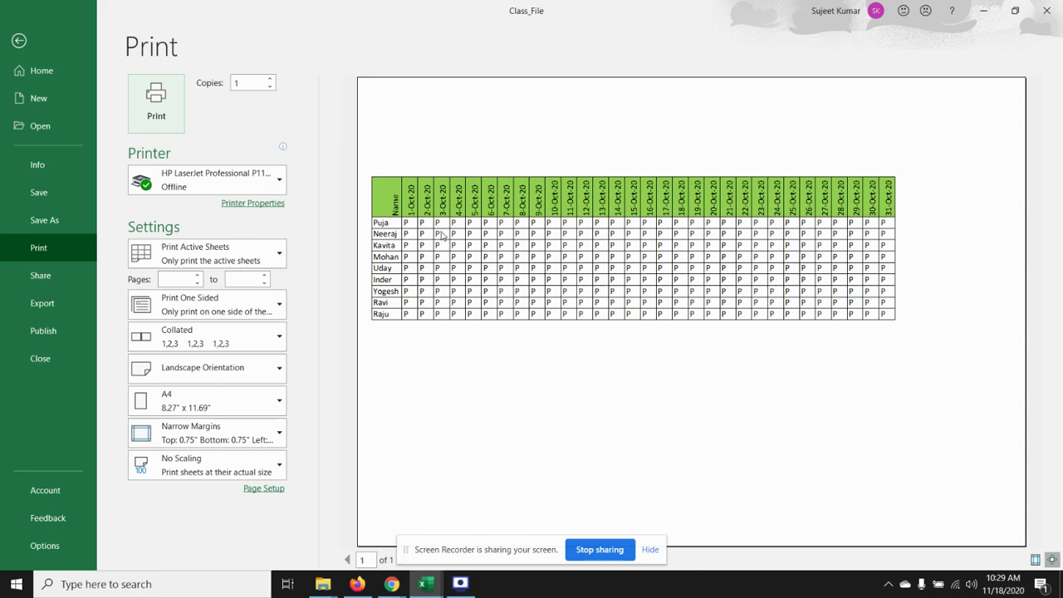
# - Return from the print preview to the sheet, then reveal the Windows desktop
pyautogui.press('Escape')
pyautogui.press('super+d')
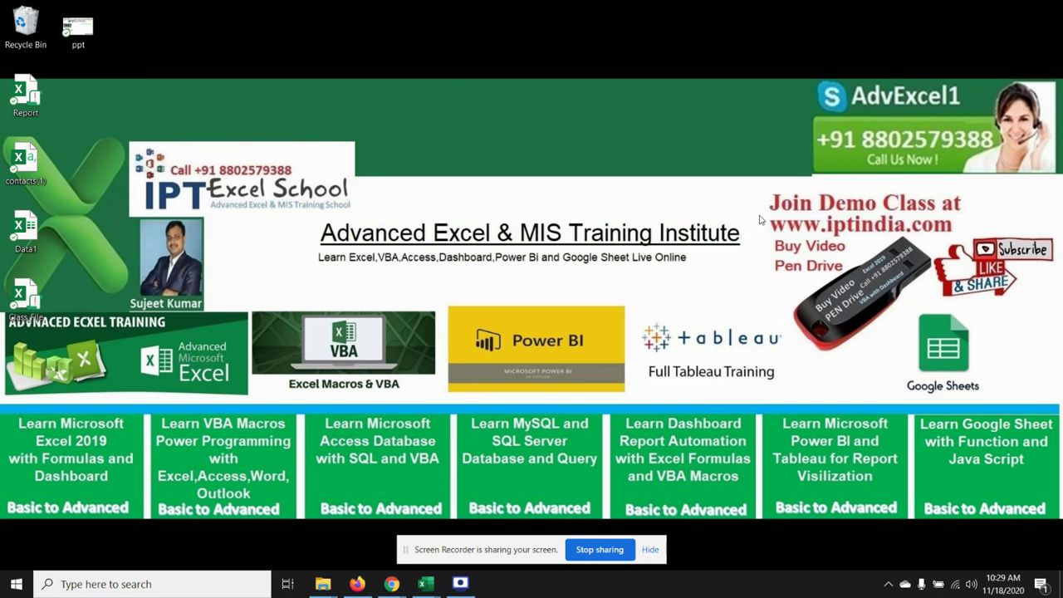
pyautogui.moveTo(758, 215); pyautogui.dragTo(960, 245)
pyautogui.moveTo(799, 83)
pyautogui.mouseDown()
pyautogui.moveTo(1000, 185)
pyautogui.moveTo(991, 122)
pyautogui.mouseUp()
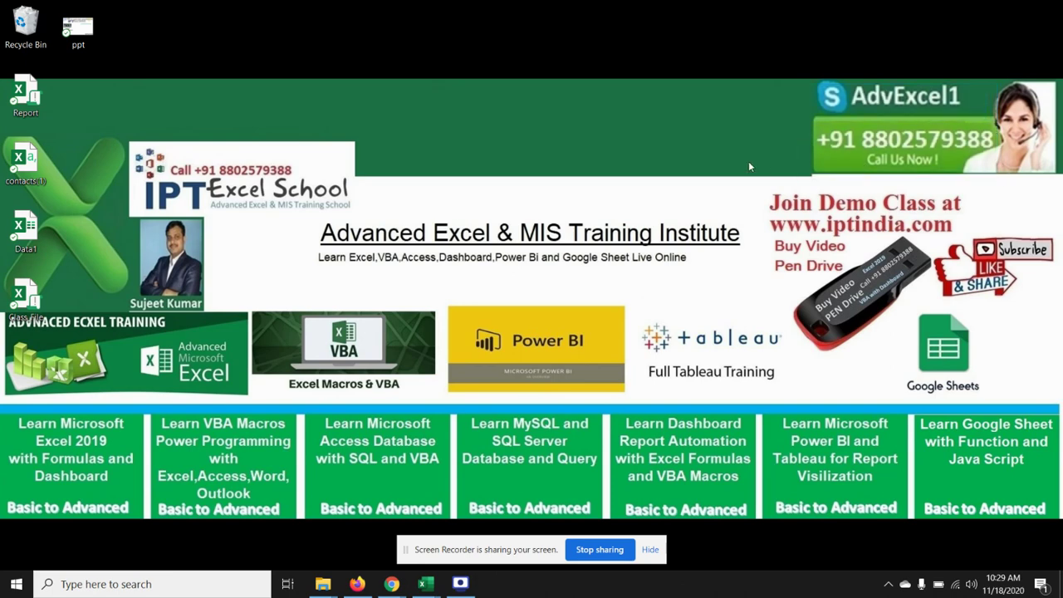